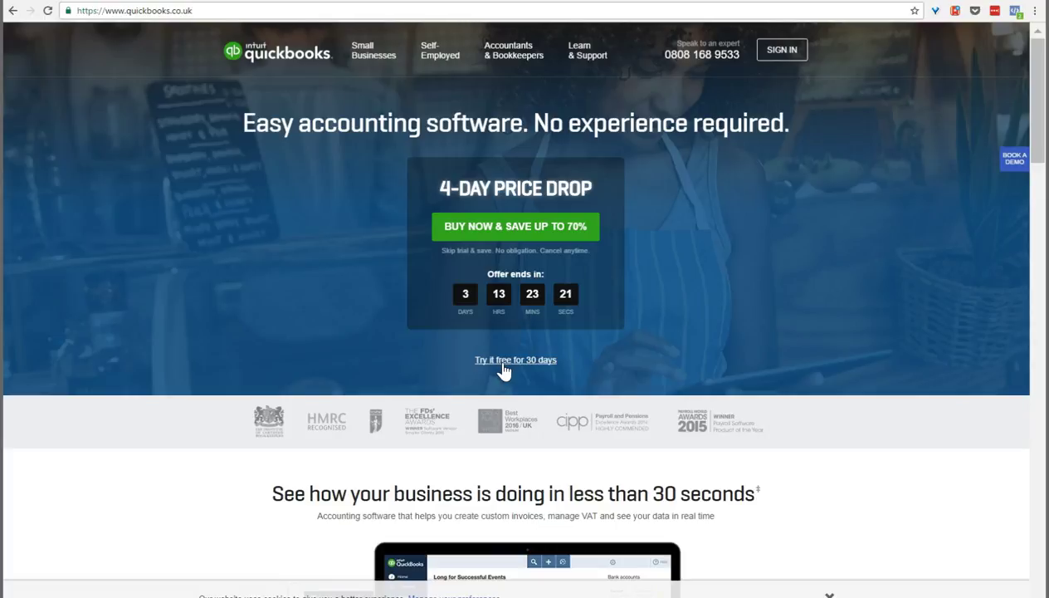
- View the QuickBooks Sign In product options, then go to gocardless.com/quickbooks
click(534, 360)
click(782, 52)
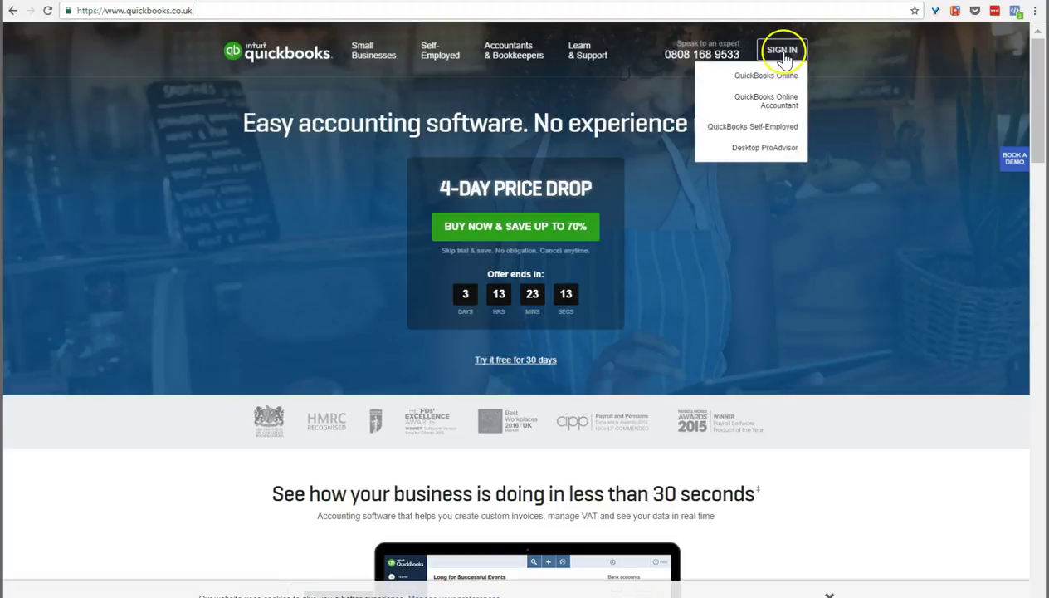
click(780, 110)
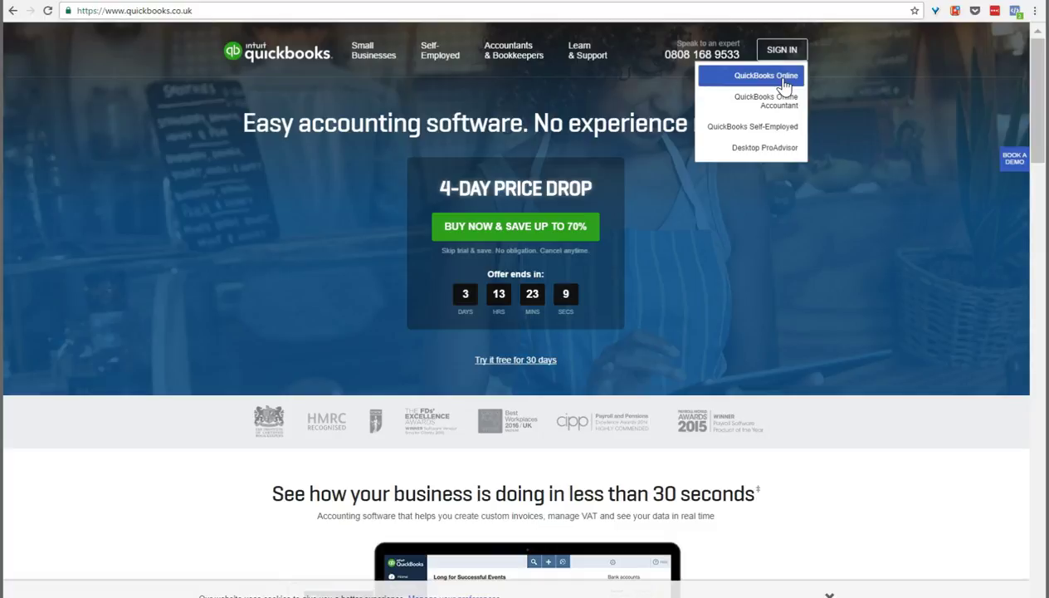
click(872, 162)
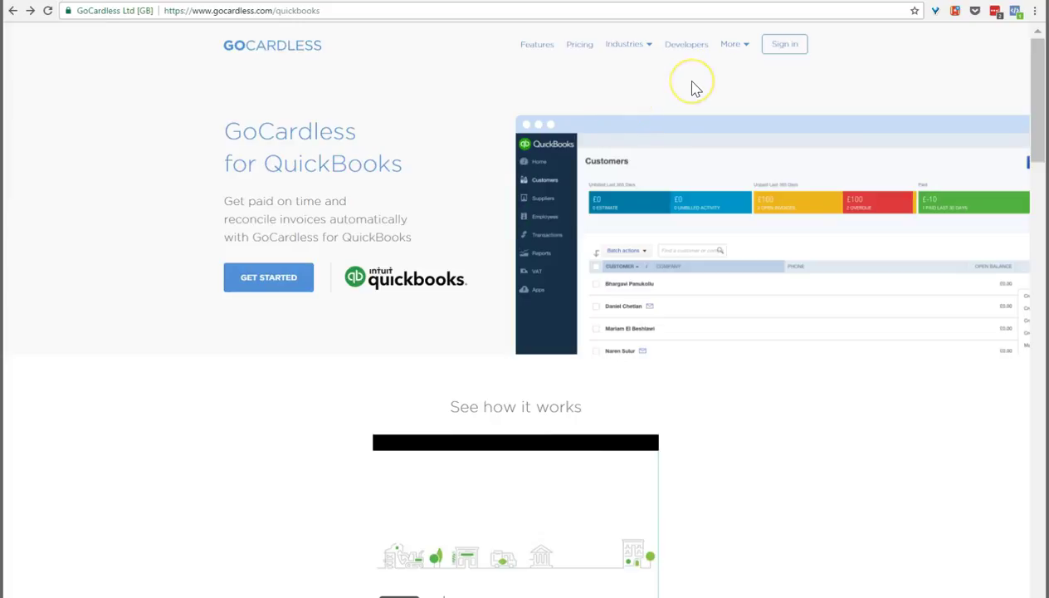
- Choose GET STARTED on the GoCardless for QuickBooks page to reach its App Center listing
click(798, 43)
click(267, 288)
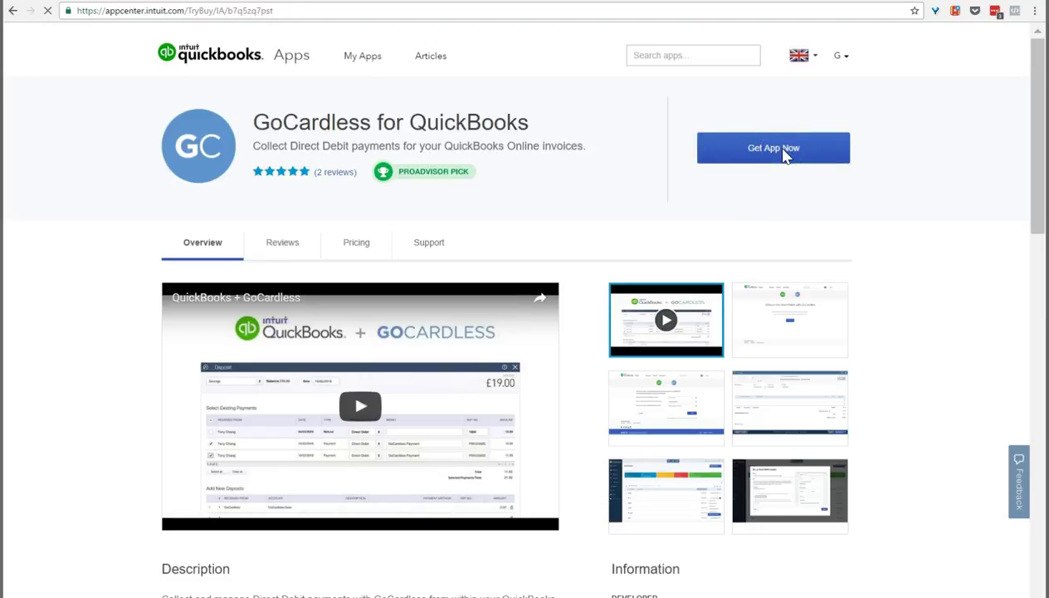
- Get the GoCardless app for Placeholder Company 4 and authorise sharing its data
click(212, 360)
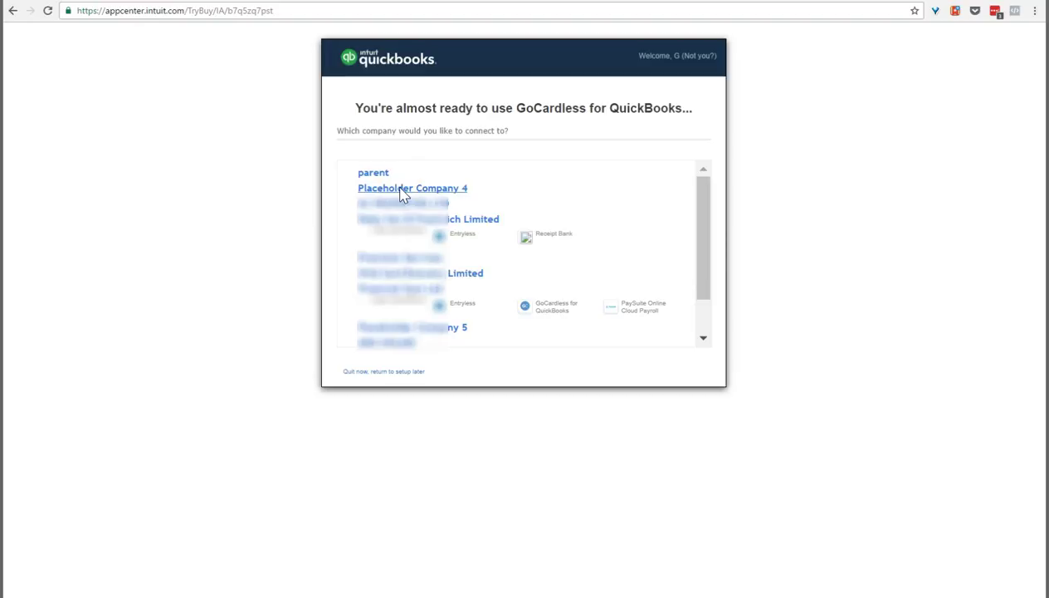
click(402, 189)
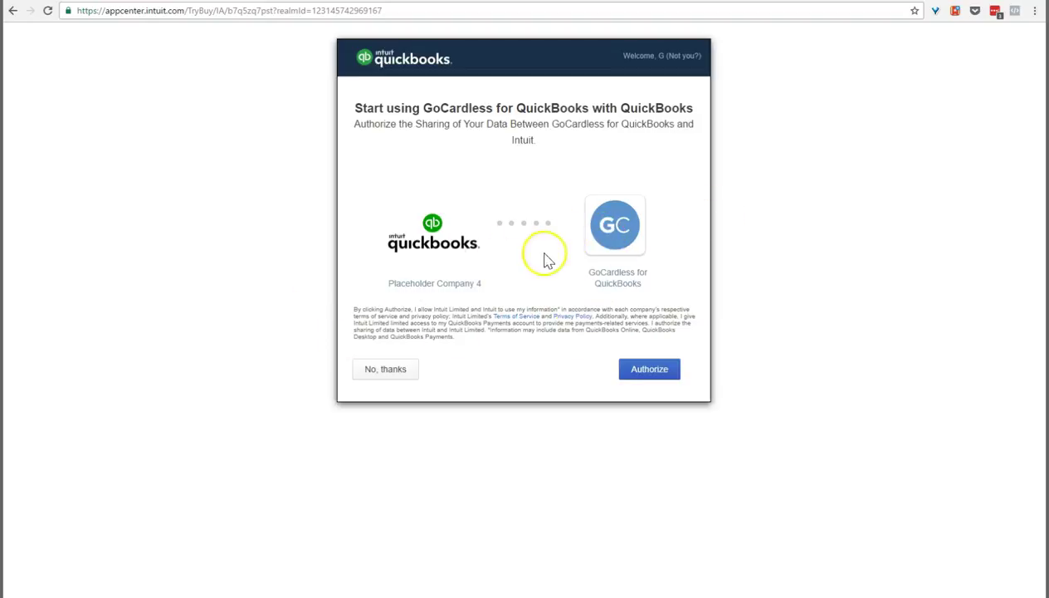
click(637, 370)
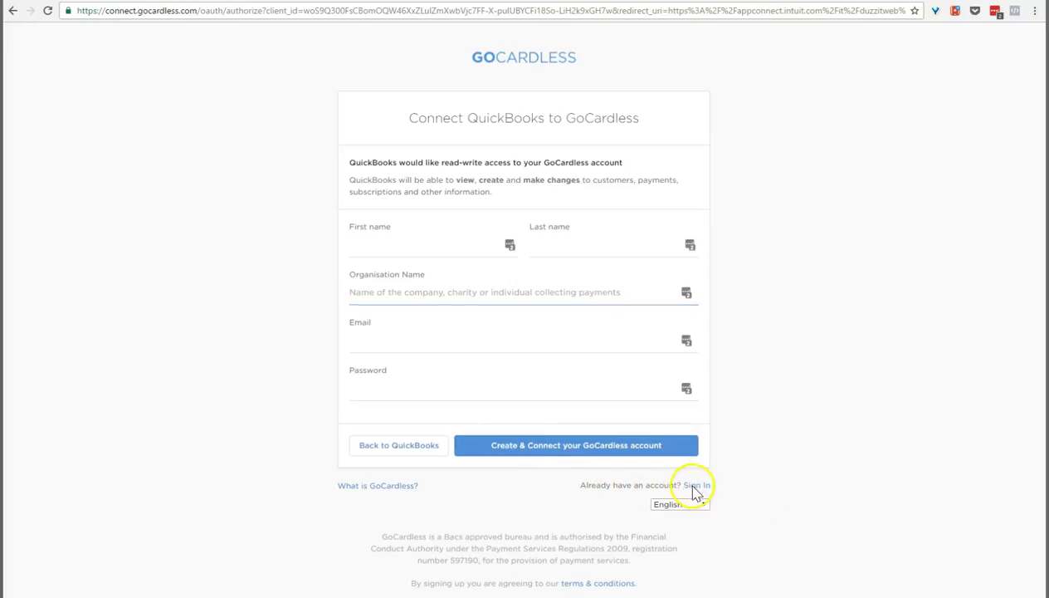
- Sign in with an existing GoCardless account, entering the account e-mail address
click(695, 485)
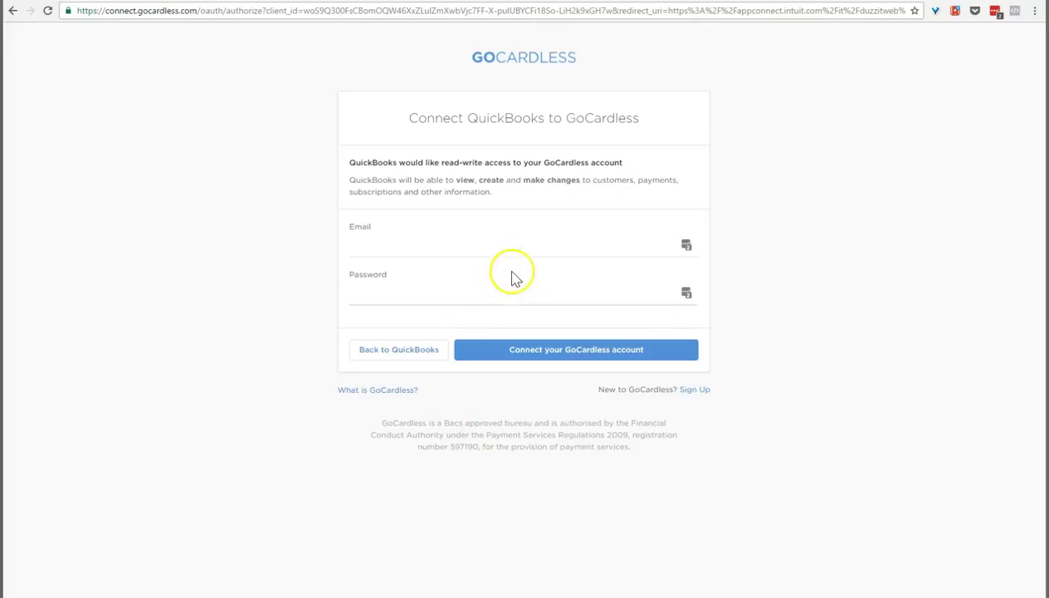
click(507, 240)
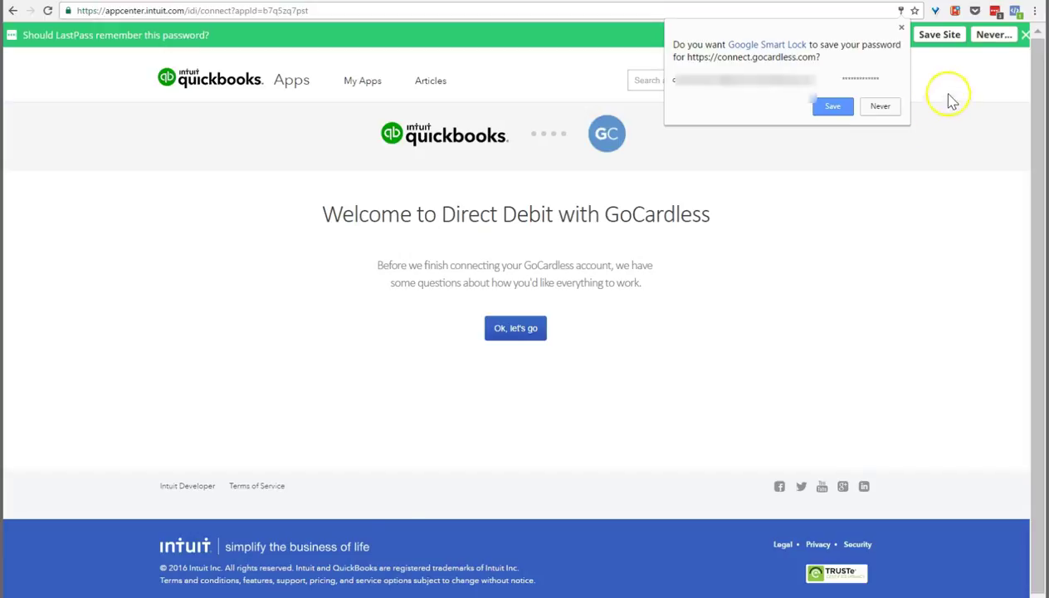
- Dismiss the save-password popup and begin the GoCardless setup questions with 'Ok, let's go'
click(902, 28)
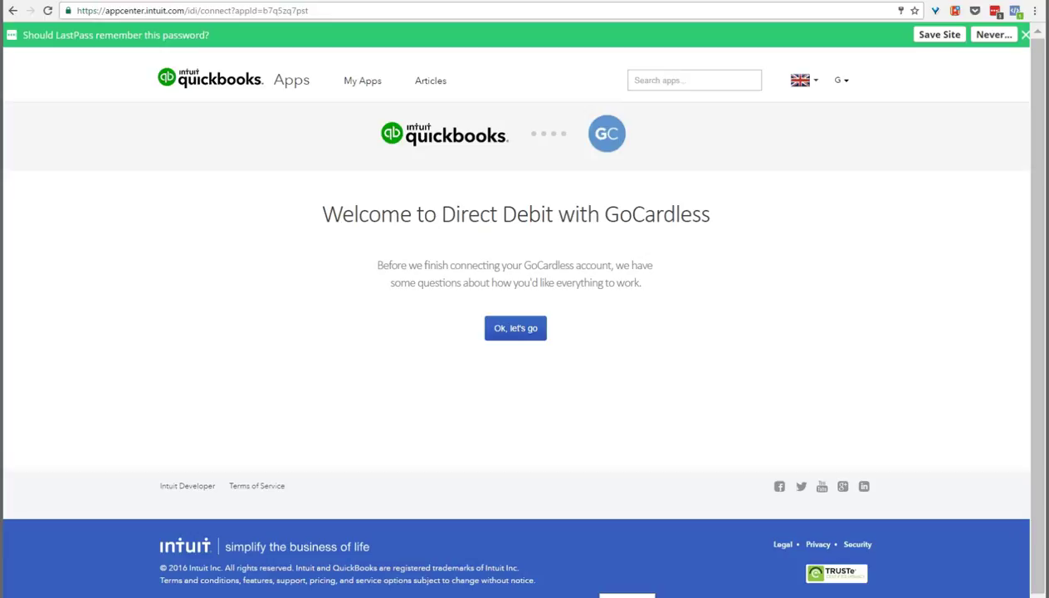
click(516, 334)
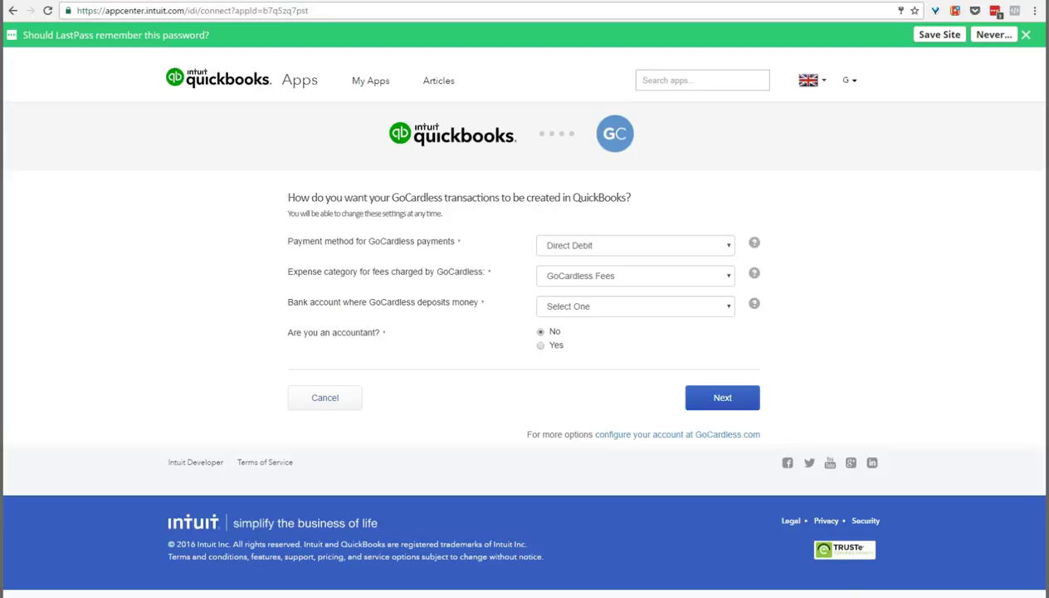
- Keep Direct Debit as the payment method and review the deposit bank account choices
click(730, 249)
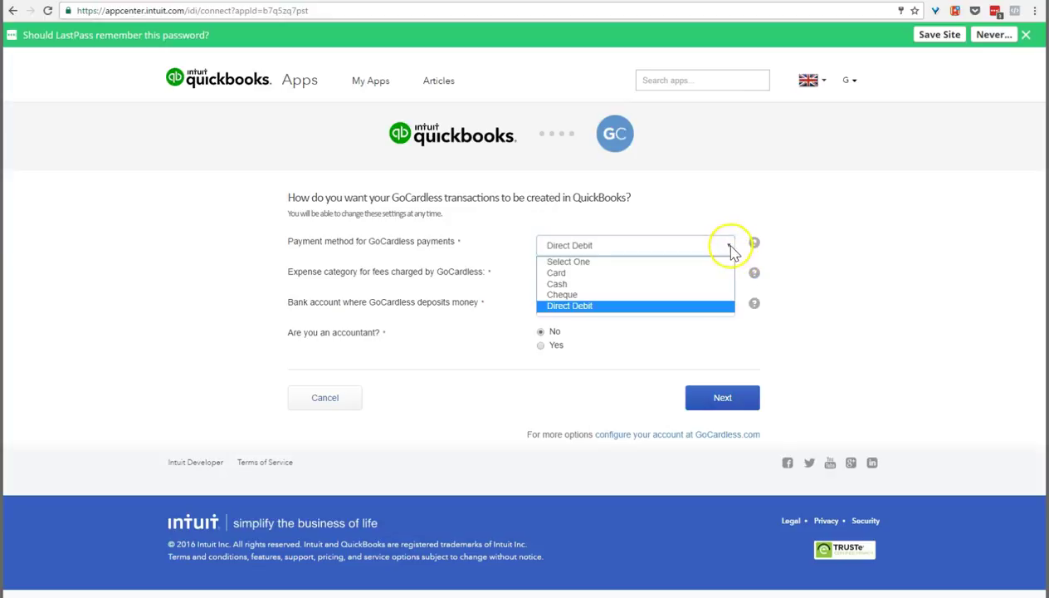
click(840, 214)
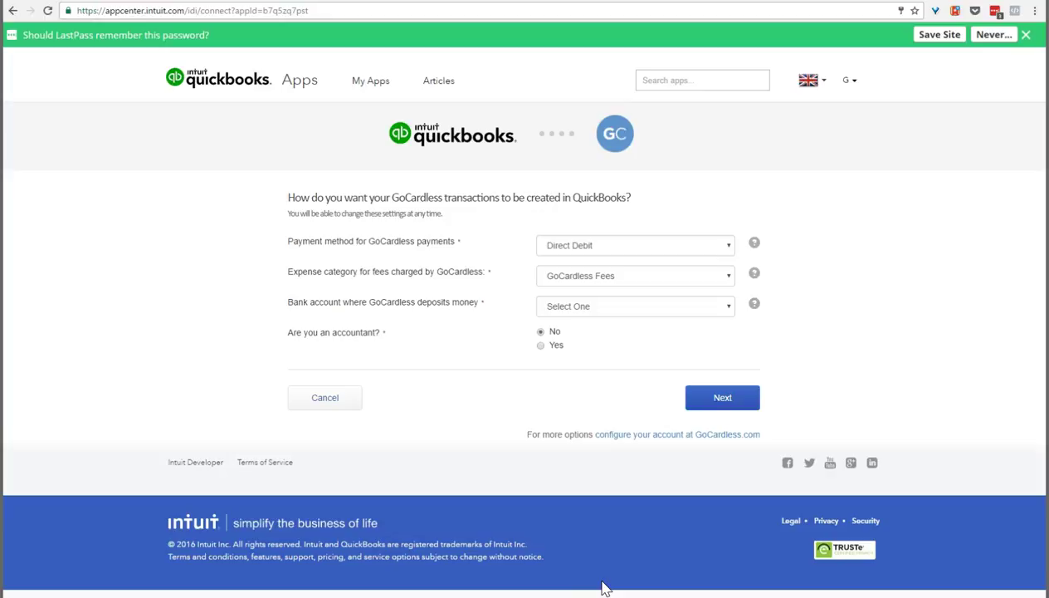
click(730, 307)
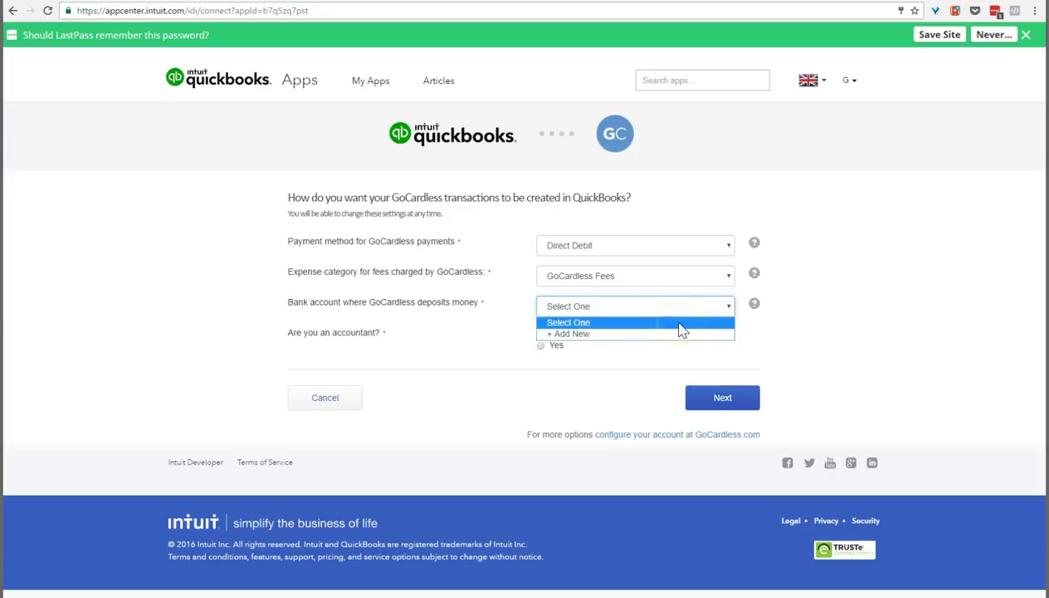
click(827, 357)
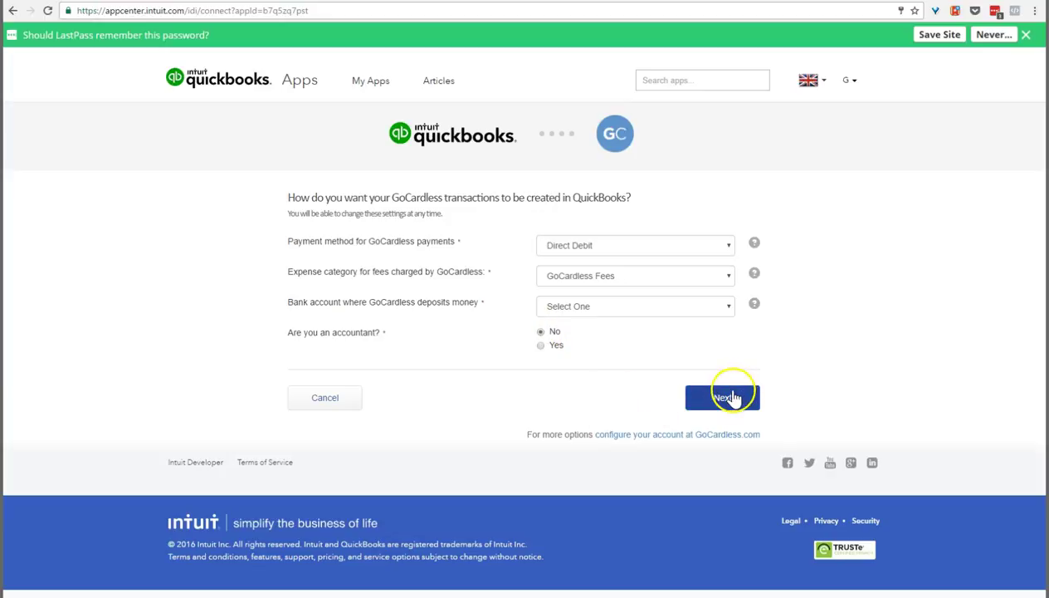
- Set the deposit bank account to + Add New, start naming it, and move to QuickBooks Online
click(724, 308)
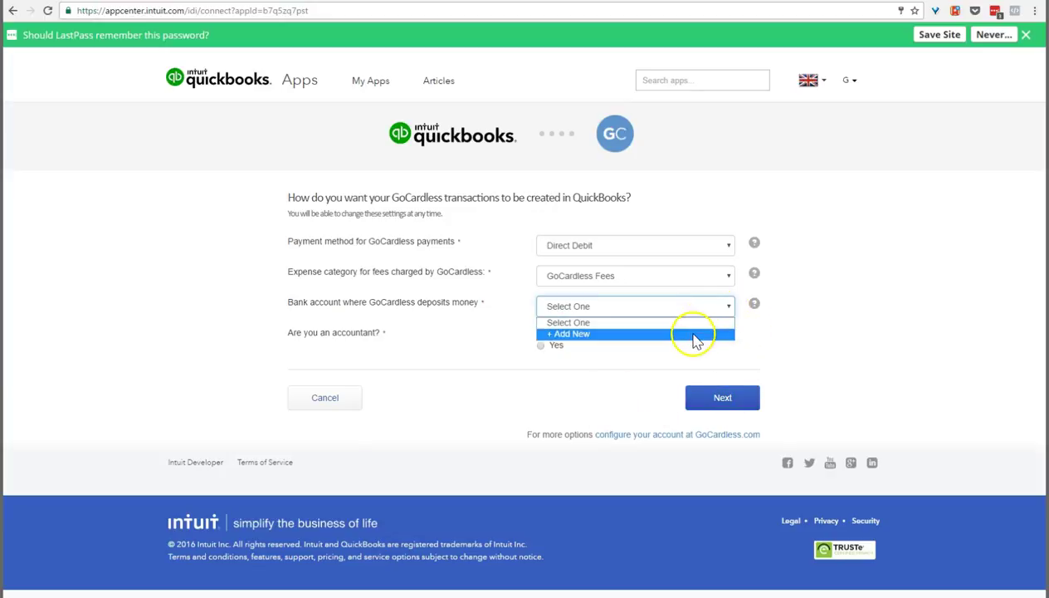
click(695, 334)
click(610, 338)
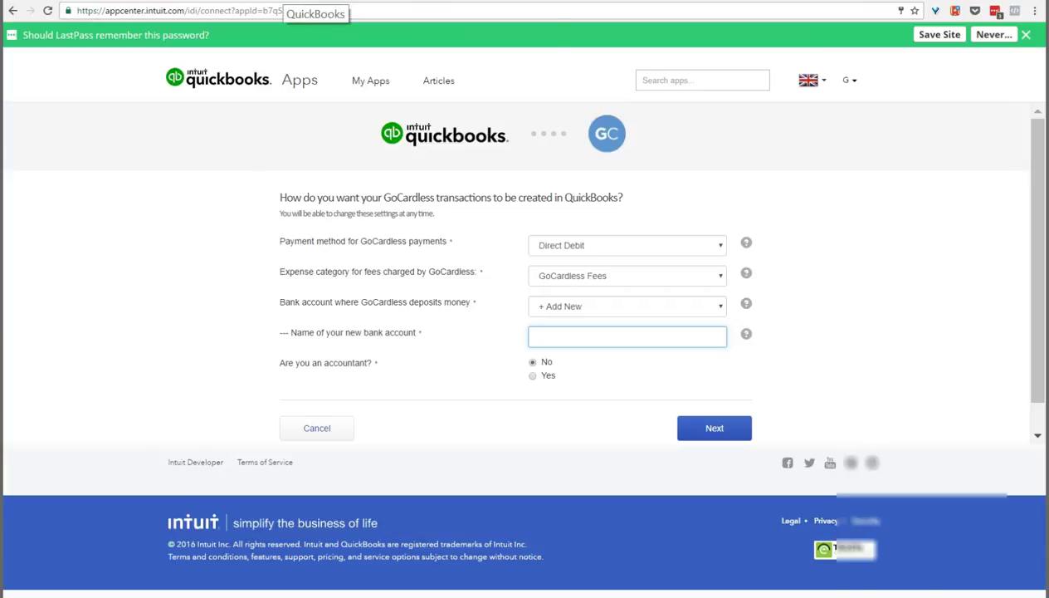
click(342, 4)
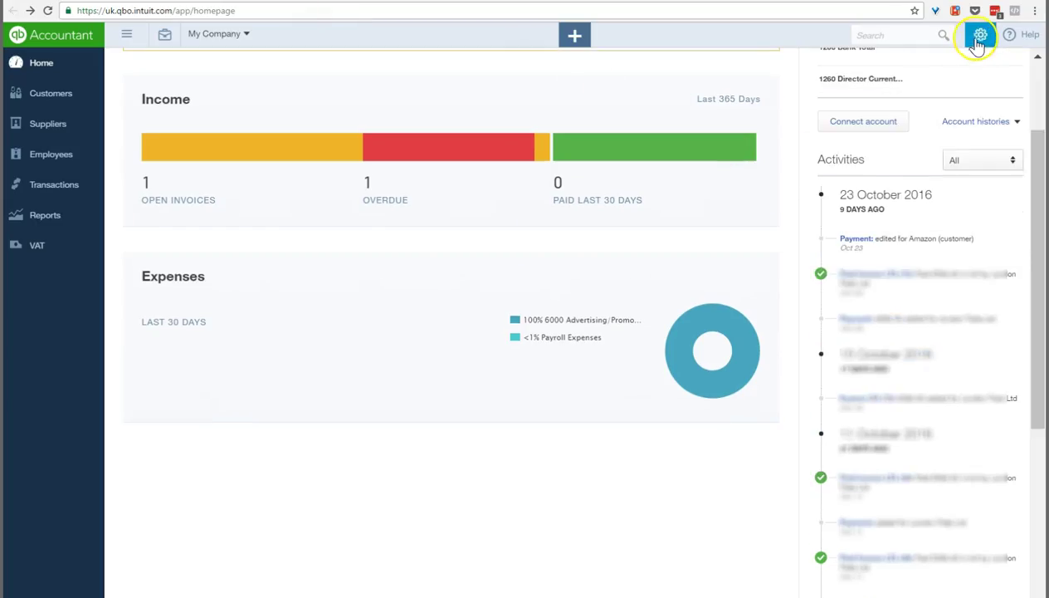
- Open the Direct Debit Mandates list from All Lists under the gear menu
click(979, 39)
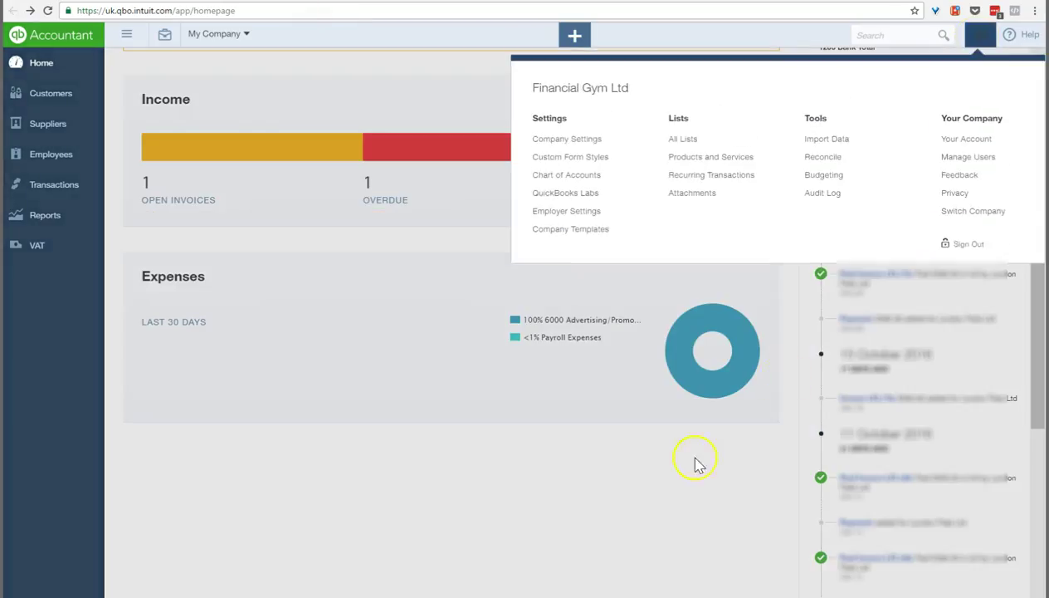
click(696, 142)
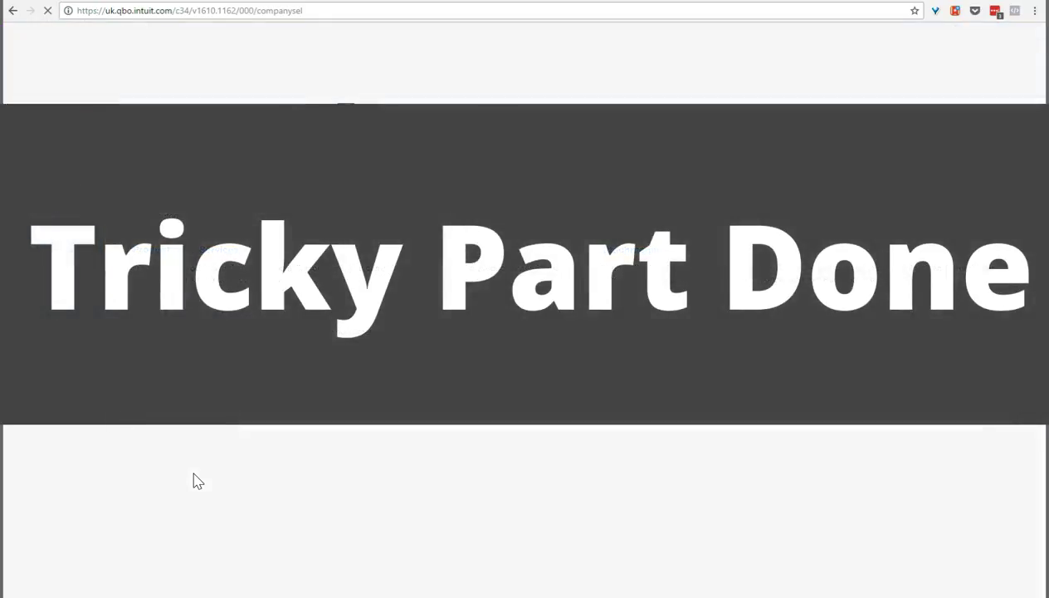
click(204, 478)
click(191, 431)
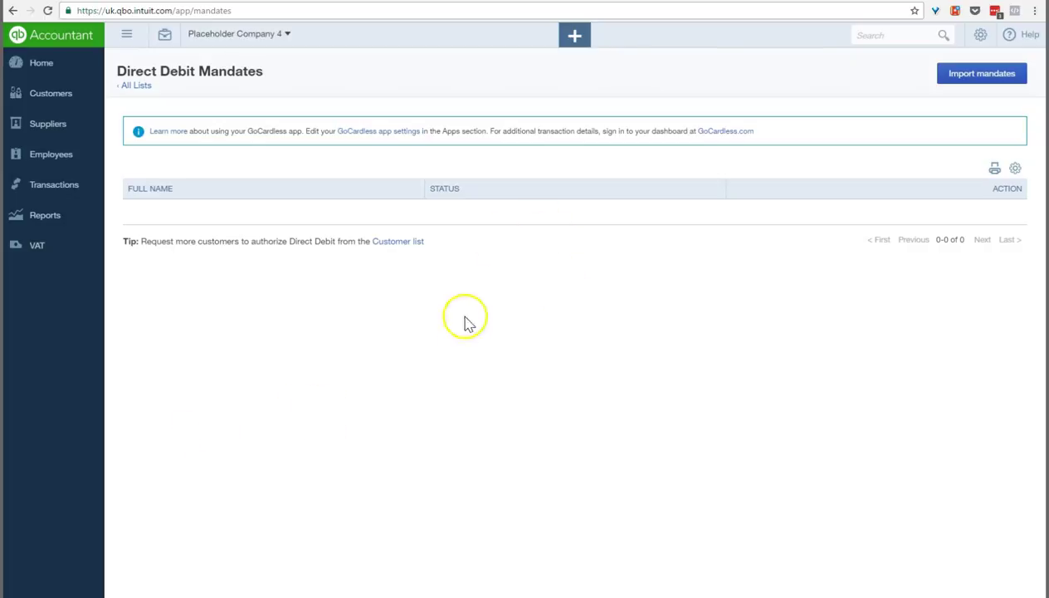
click(953, 79)
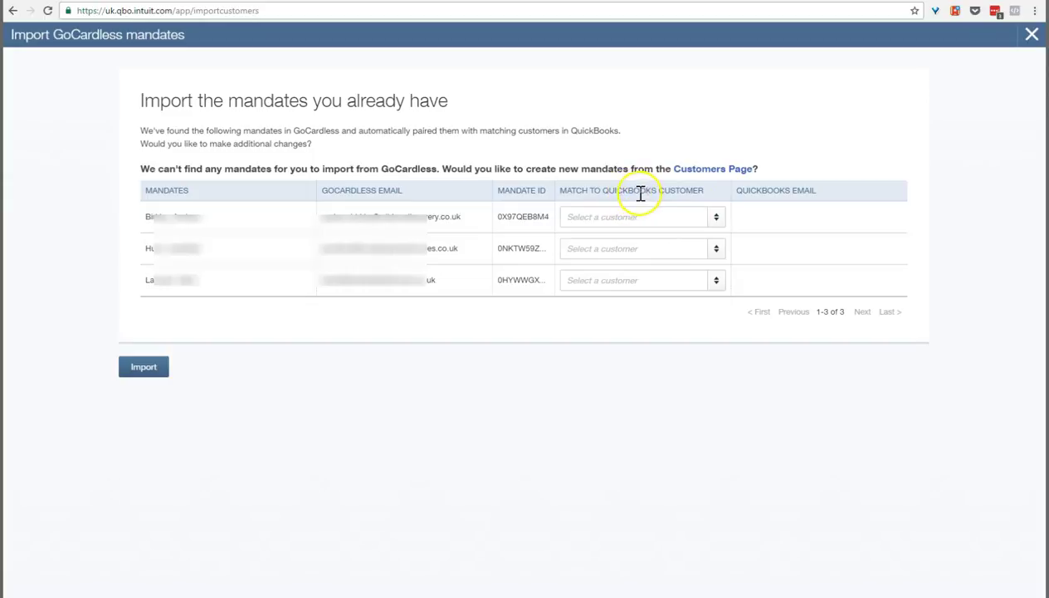
click(716, 218)
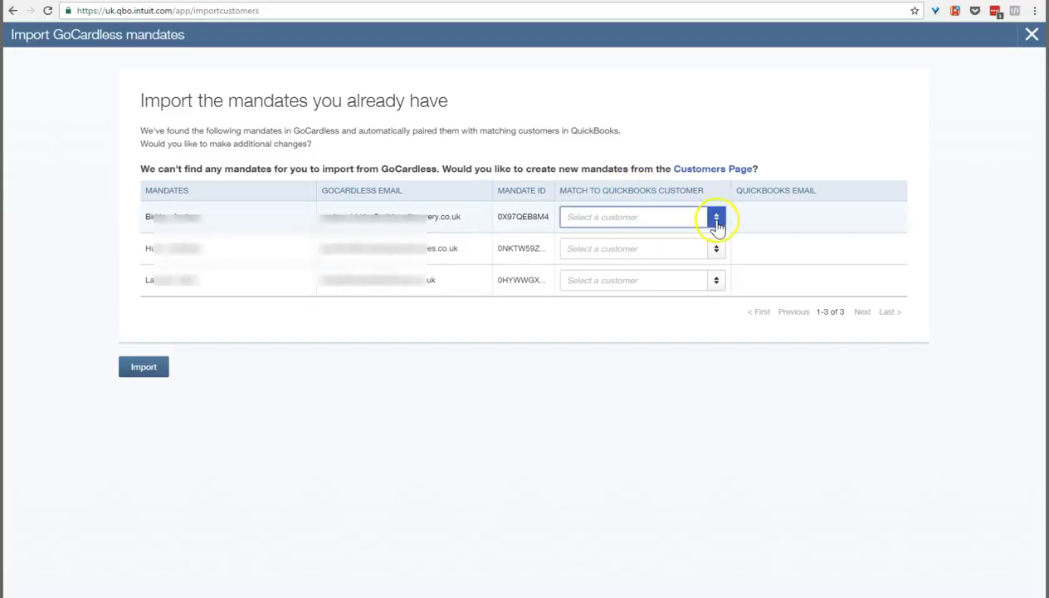
click(717, 223)
click(716, 220)
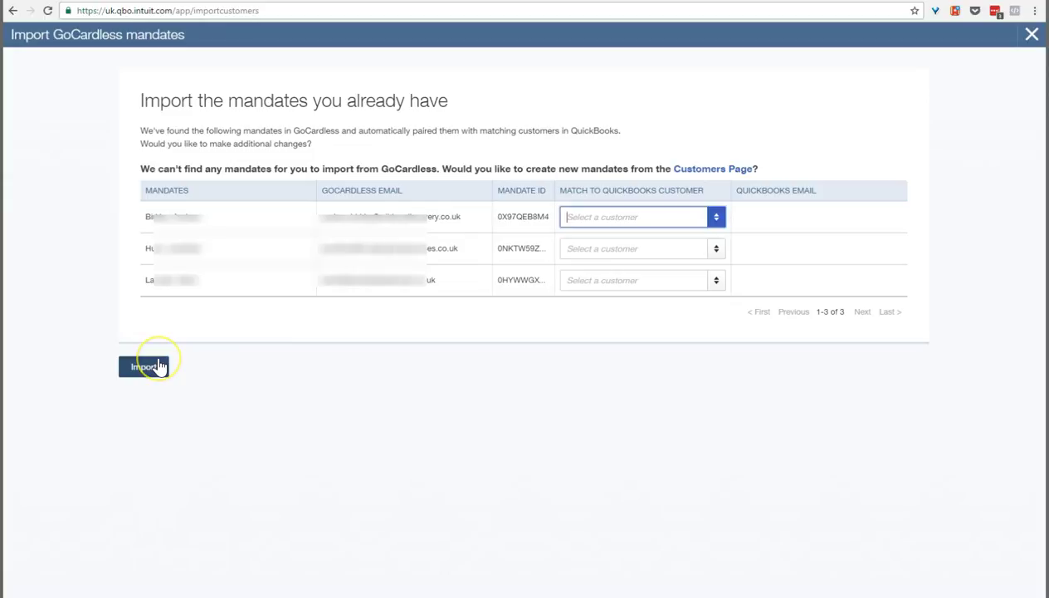
click(1031, 39)
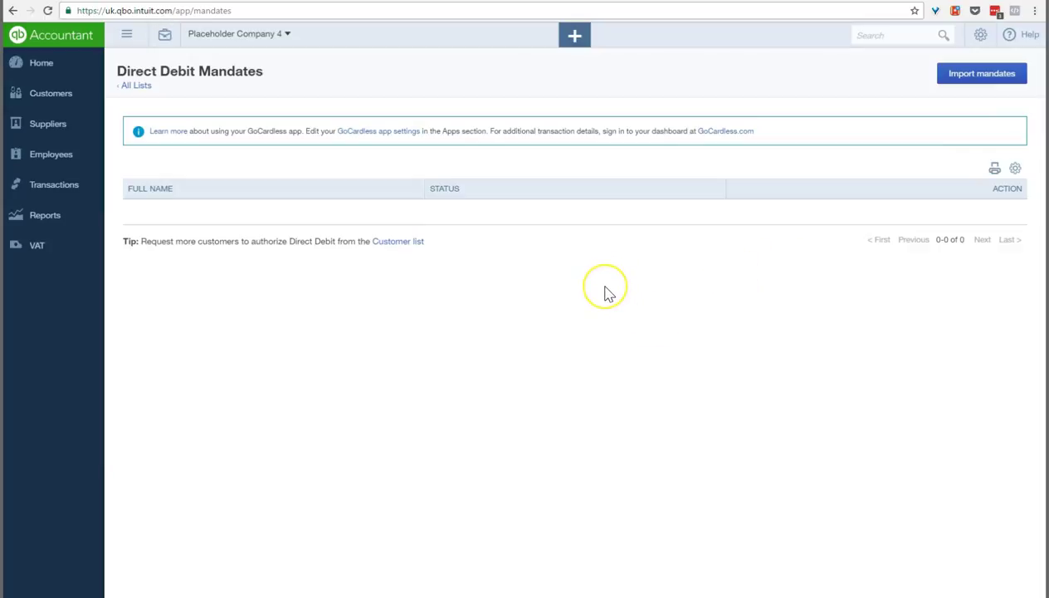
- Create a new invoice from the + menu under Customers
click(576, 42)
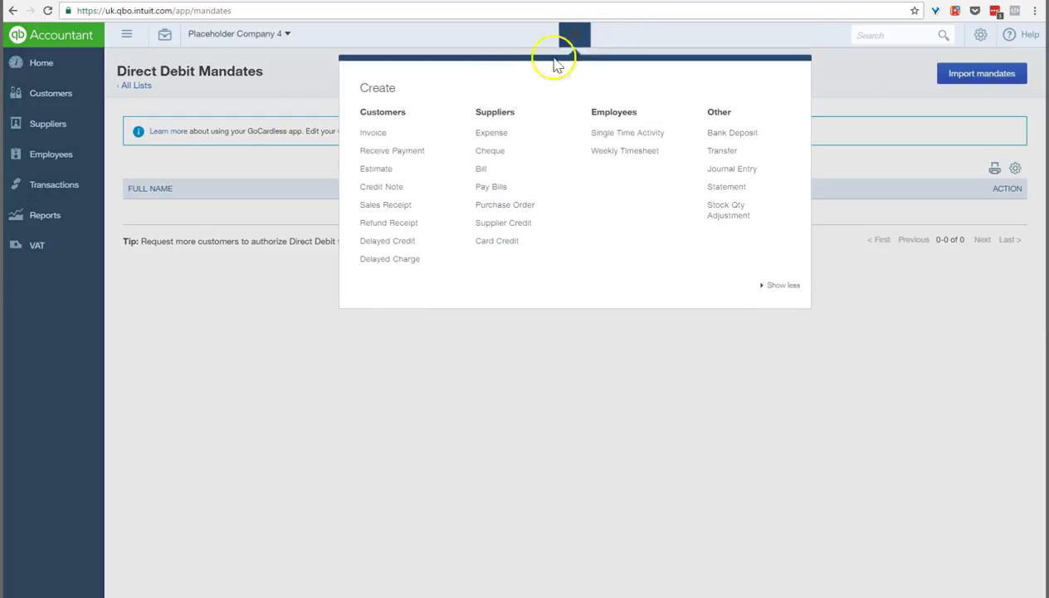
click(370, 136)
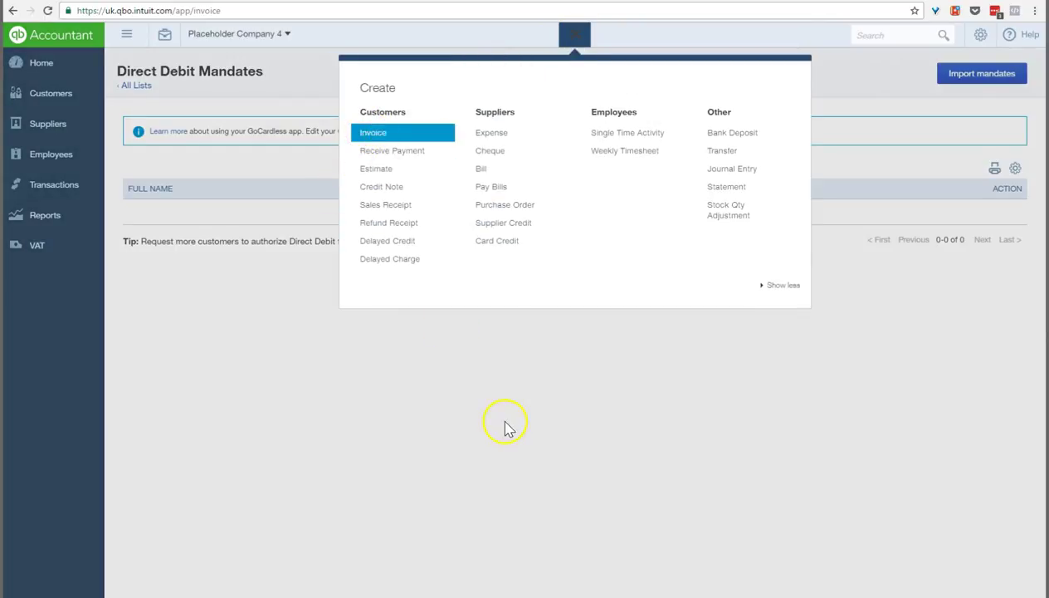